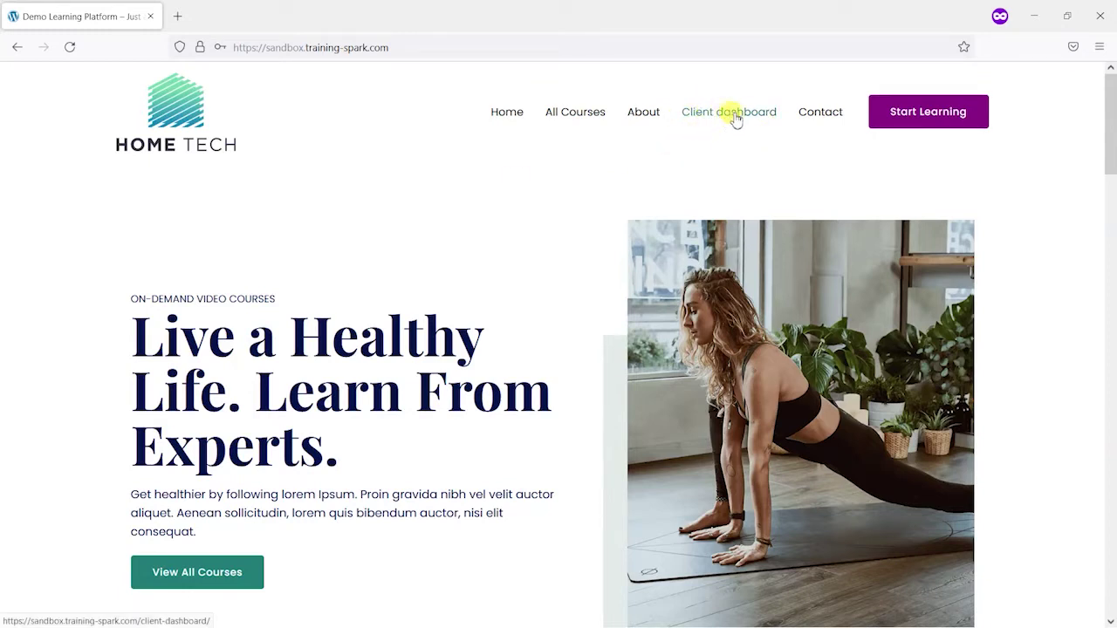
Step: Check the Client dashboard page as a visitor, then open the admin's Installed Plugins list
{"action": "left_click", "coordinate": [735, 116]}
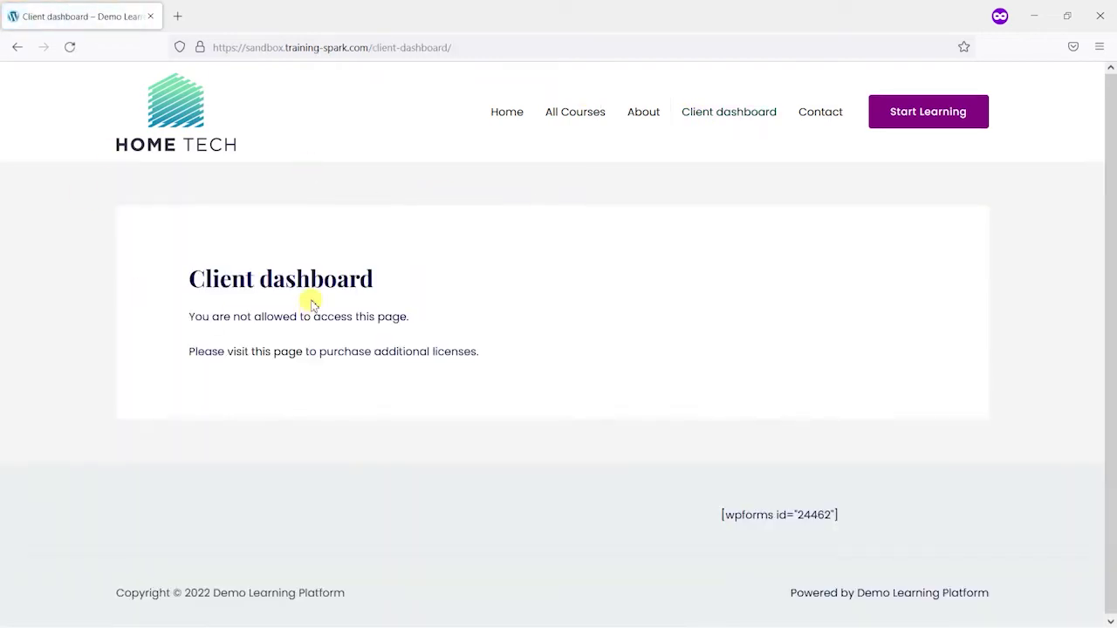
{"action": "left_click", "coordinate": [170, 117]}
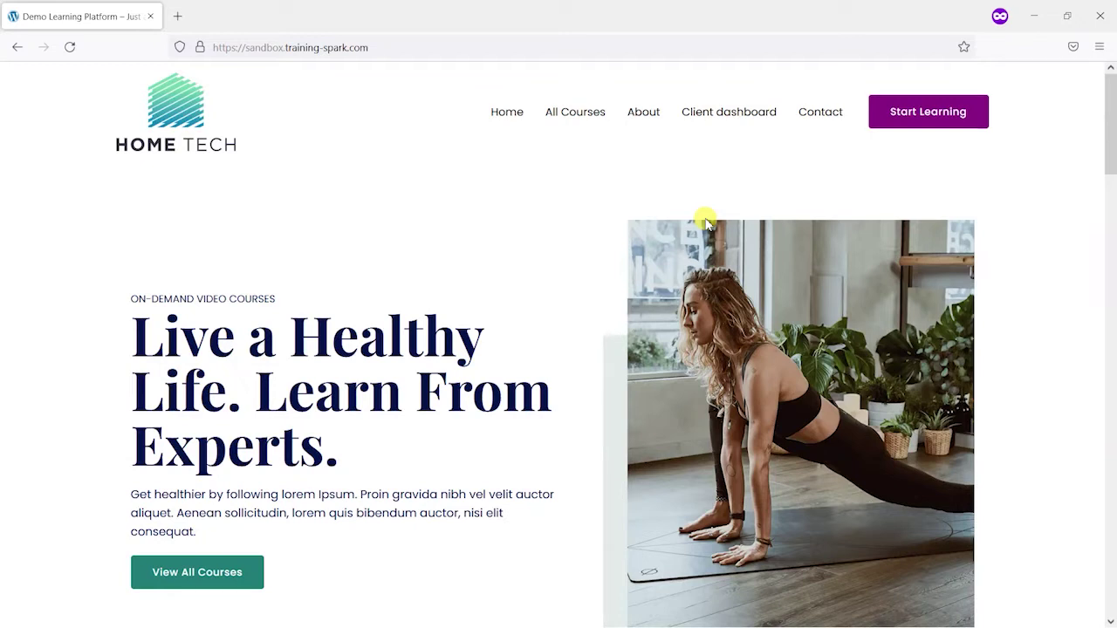
{"action": "key", "text": "alt+Tab"}
{"action": "key", "text": "alt+Tab"}
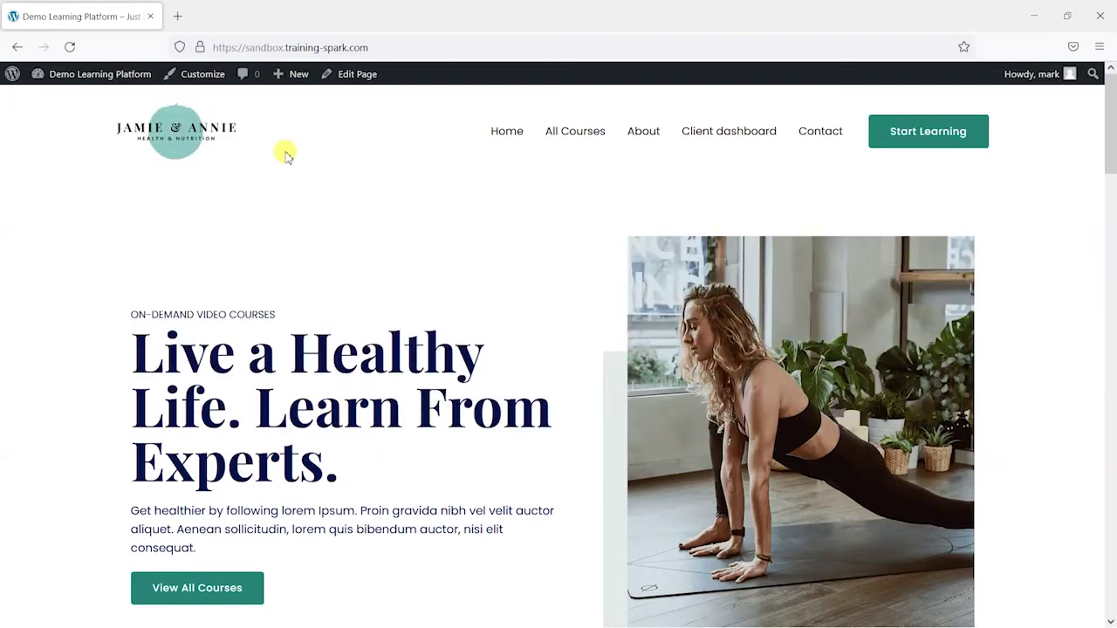
{"action": "mouse_move", "coordinate": [63, 73]}
{"action": "left_click", "coordinate": [69, 102]}
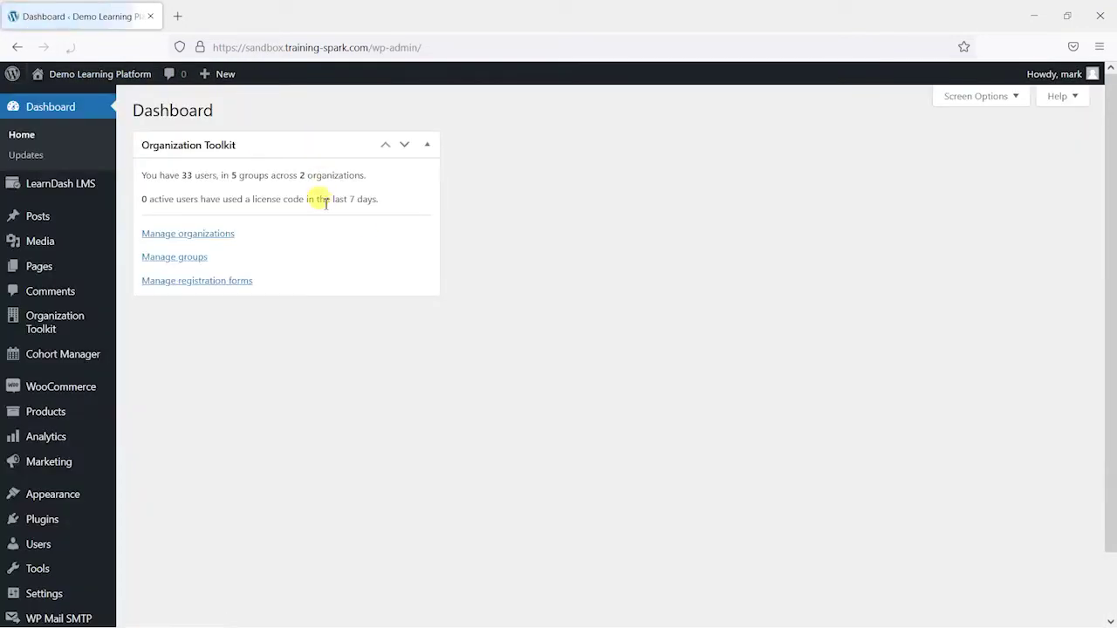
{"action": "scroll", "coordinate": [65, 288], "scroll_direction": "down", "scroll_amount": 2}
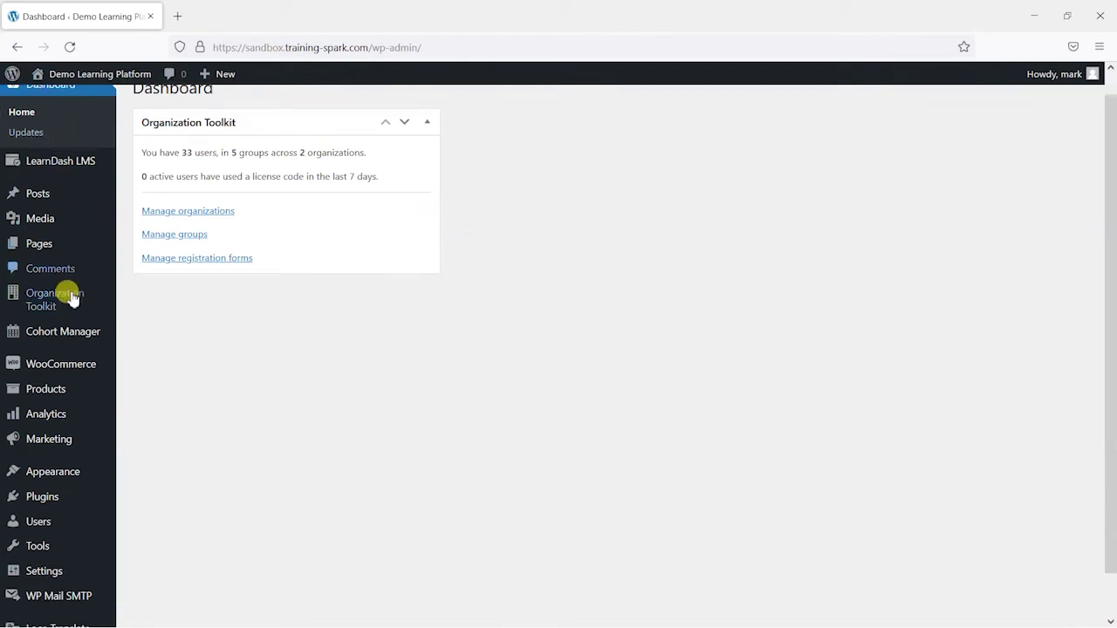
{"action": "left_click", "coordinate": [56, 454]}
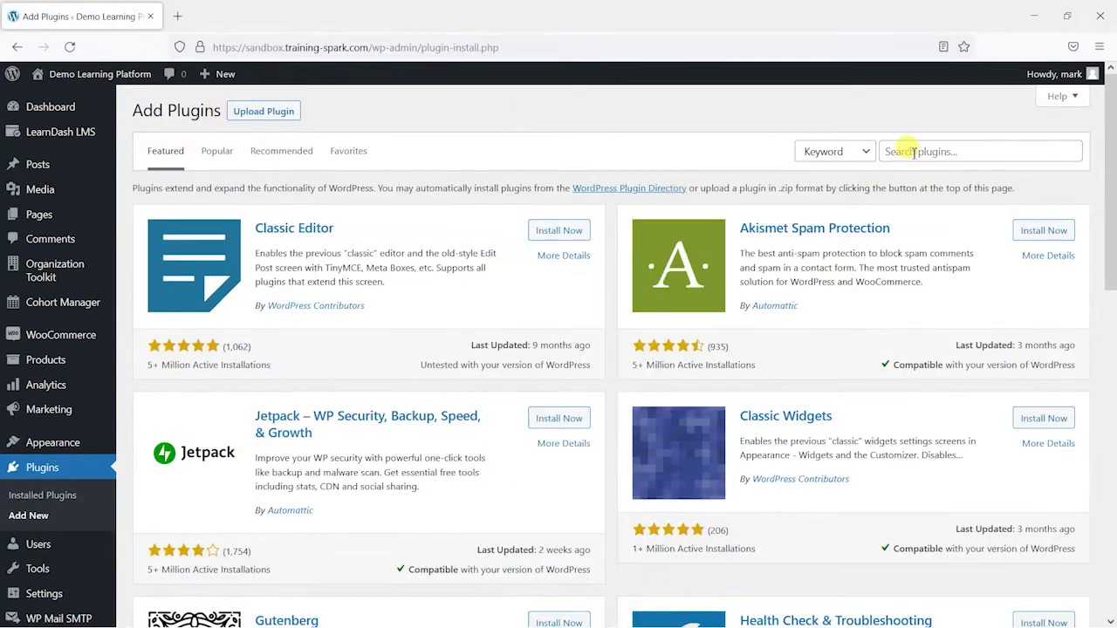
Step: Search the plugin directory for 'Nav me', then install and activate Nav Menu Roles
{"action": "left_click", "coordinate": [912, 152]}
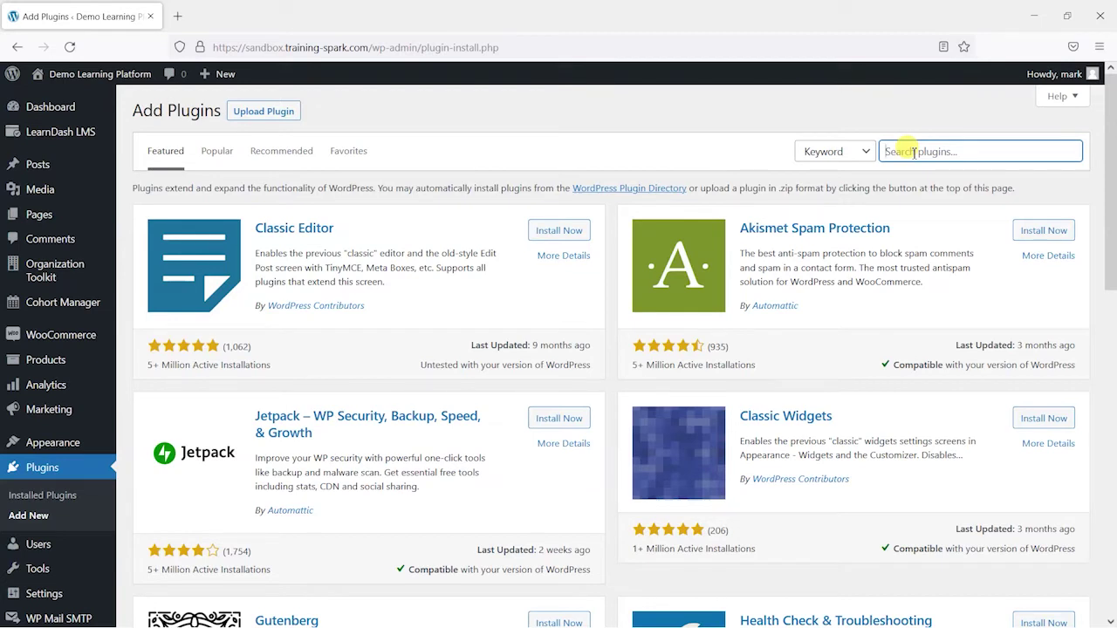
{"action": "type", "text": "Nav menu roles"}
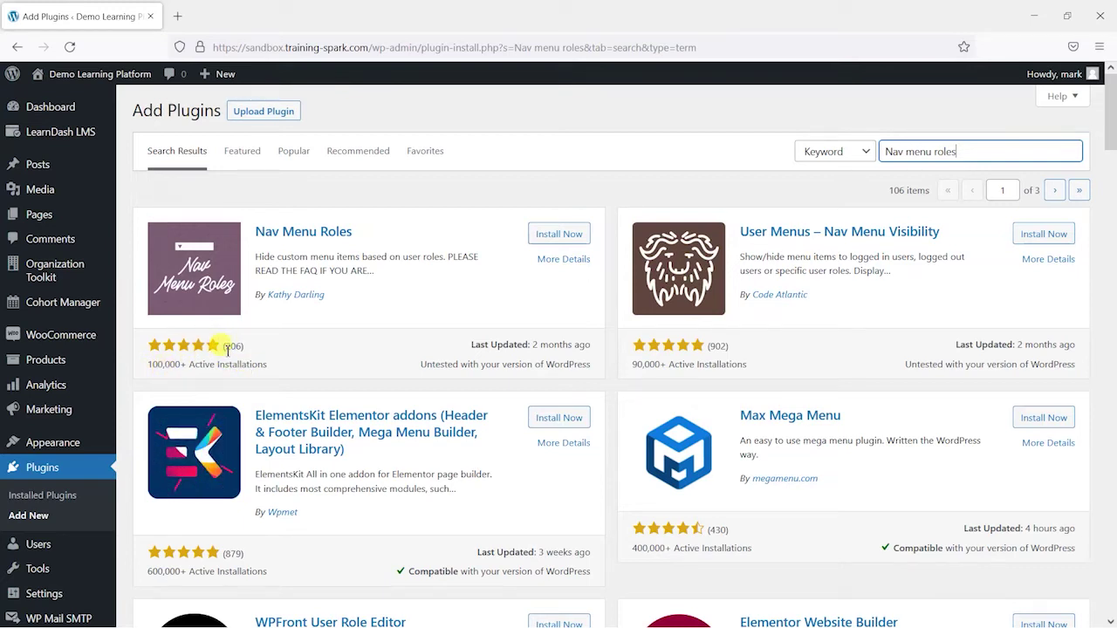
{"action": "left_click", "coordinate": [546, 241]}
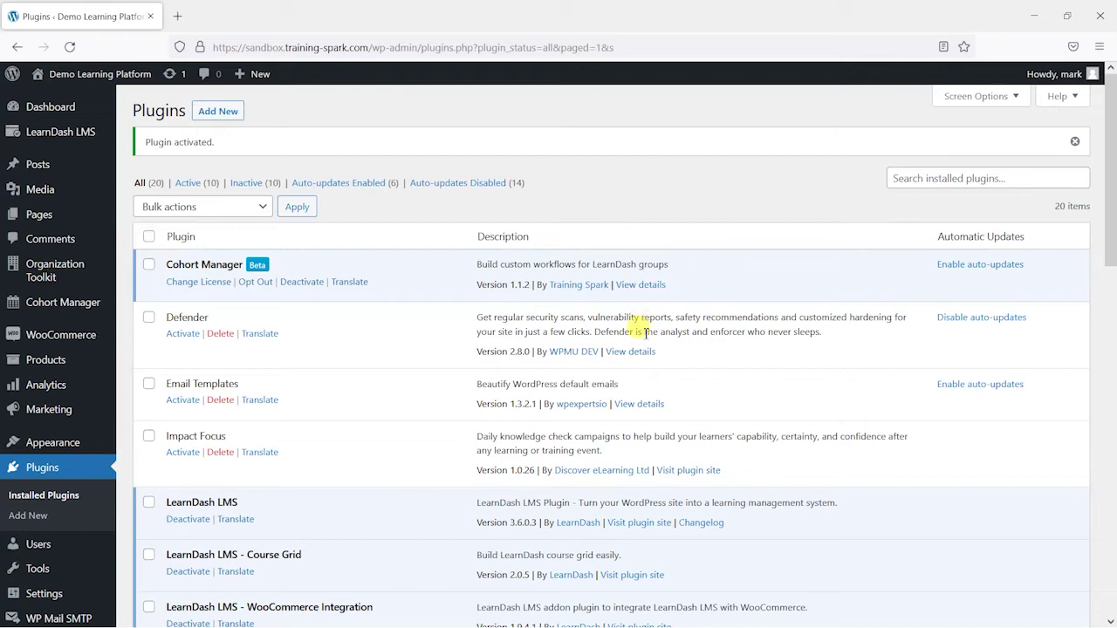
Step: Review the Primary Menu's Home, All Courses, About, Client dashboard and Contact items in Appearance > Menus, comparing with the front-end site
{"action": "scroll", "coordinate": [238, 216], "scroll_direction": "down", "scroll_amount": 3}
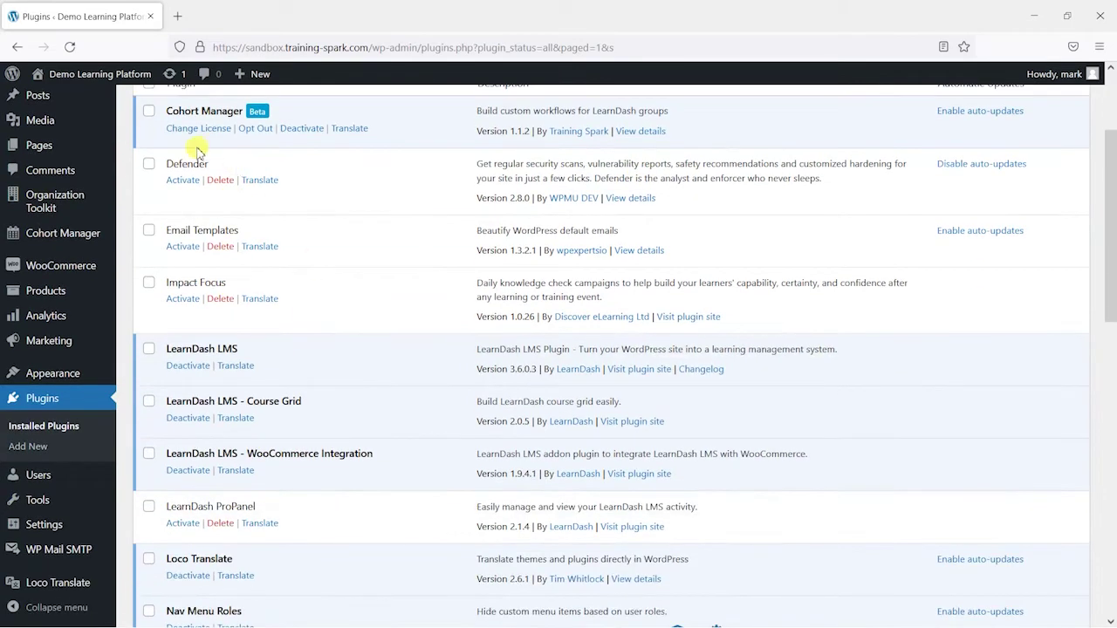
{"action": "key", "text": "alt+Tab"}
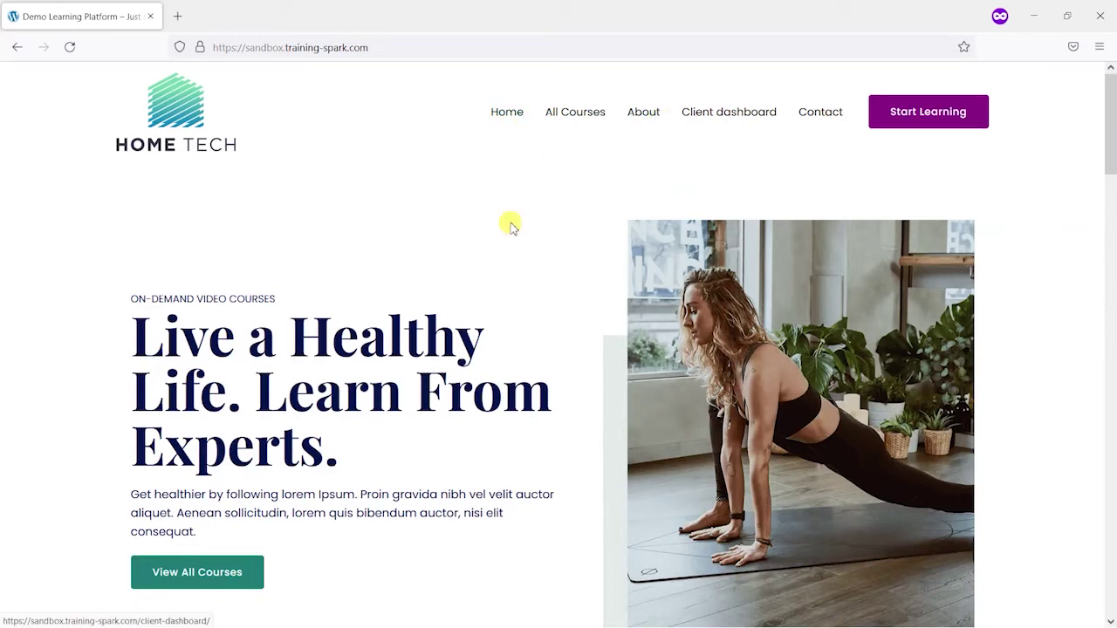
{"action": "key", "text": "alt+Tab"}
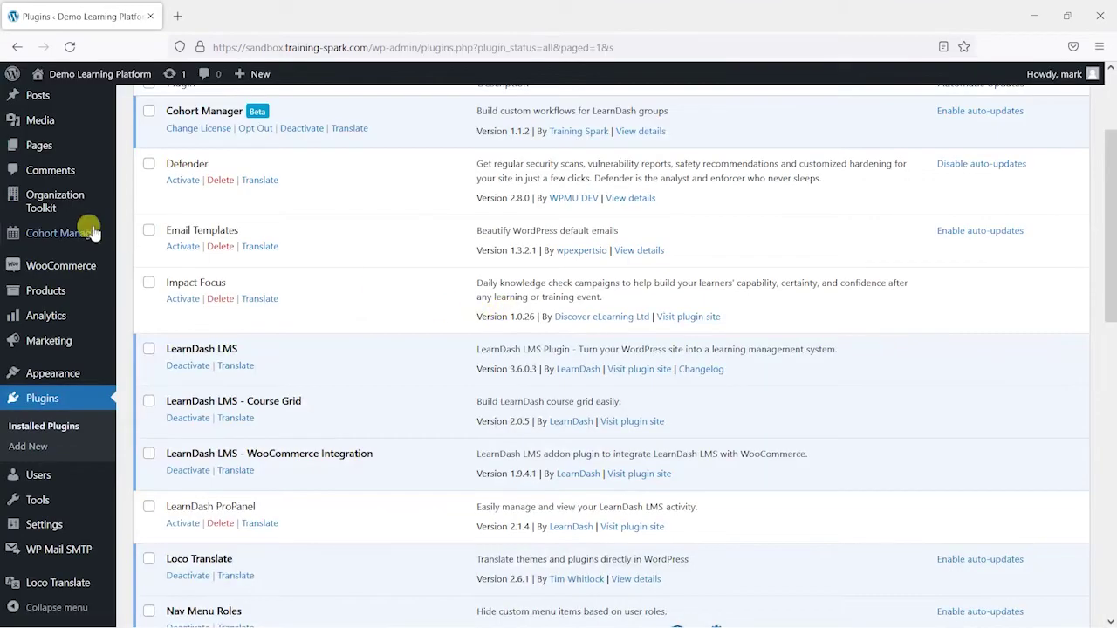
{"action": "mouse_move", "coordinate": [68, 375]}
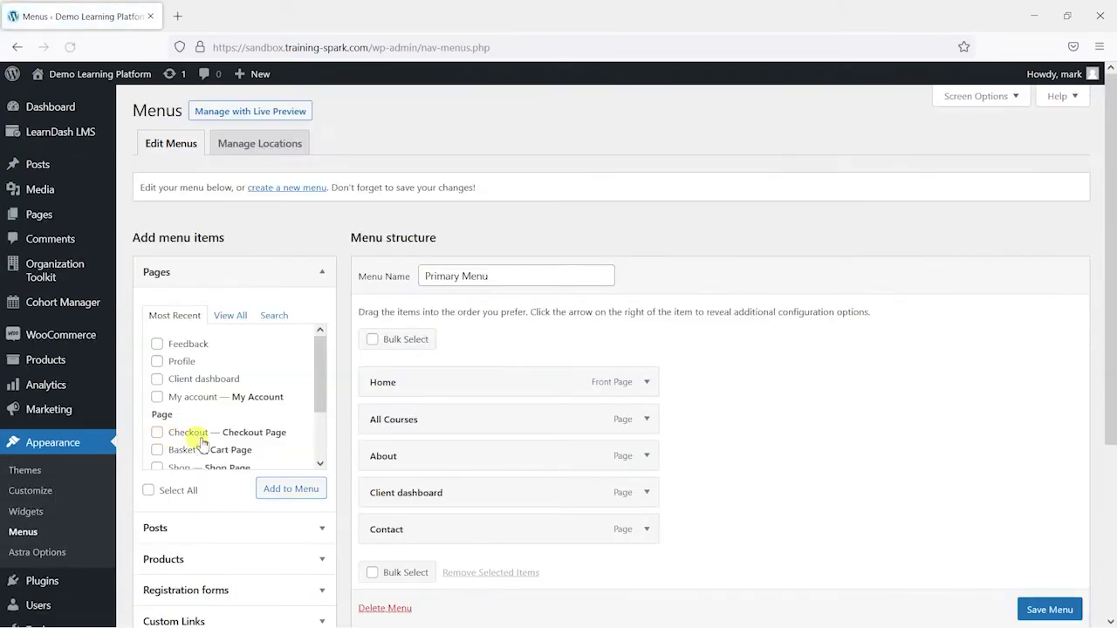
{"action": "scroll", "coordinate": [641, 305], "scroll_direction": "down", "scroll_amount": 1}
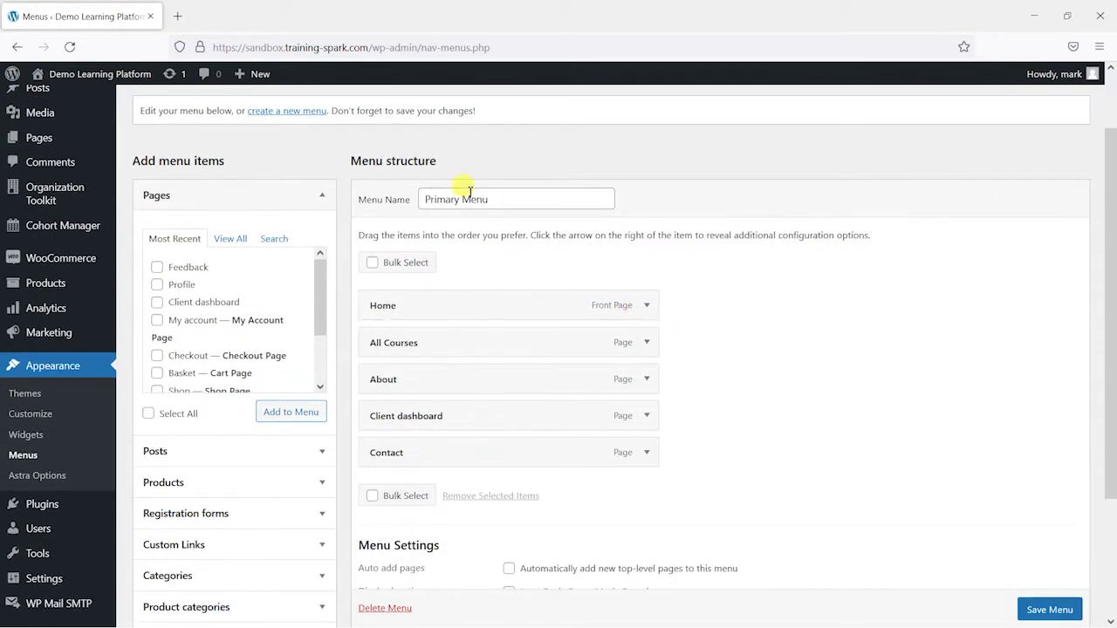
{"action": "scroll", "coordinate": [471, 188], "scroll_direction": "up", "scroll_amount": 1}
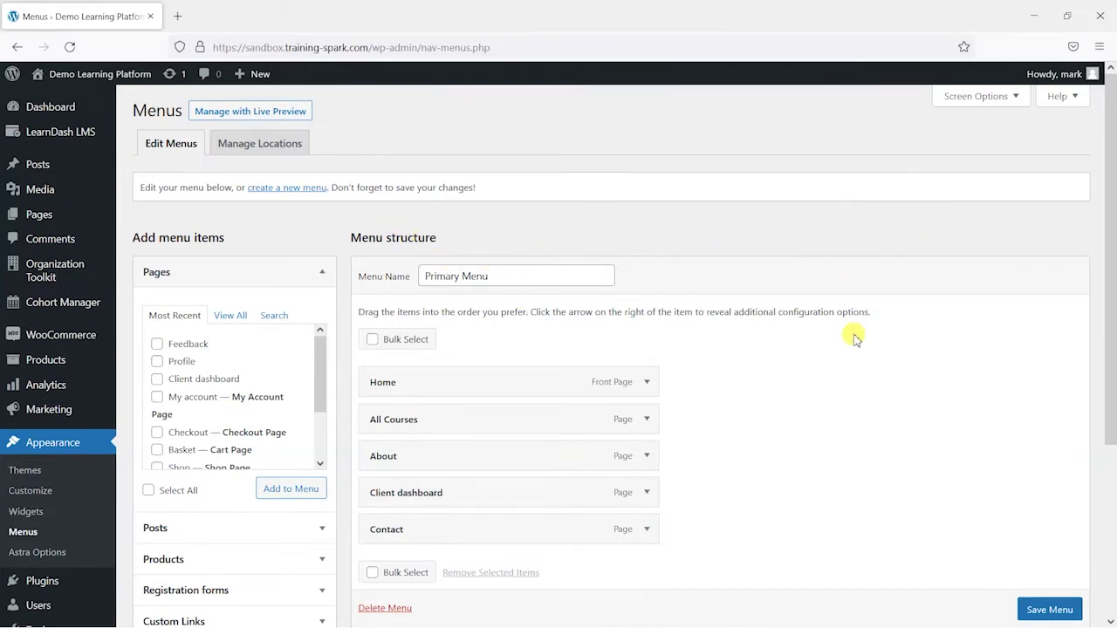
{"action": "scroll", "coordinate": [872, 322], "scroll_direction": "down", "scroll_amount": 2}
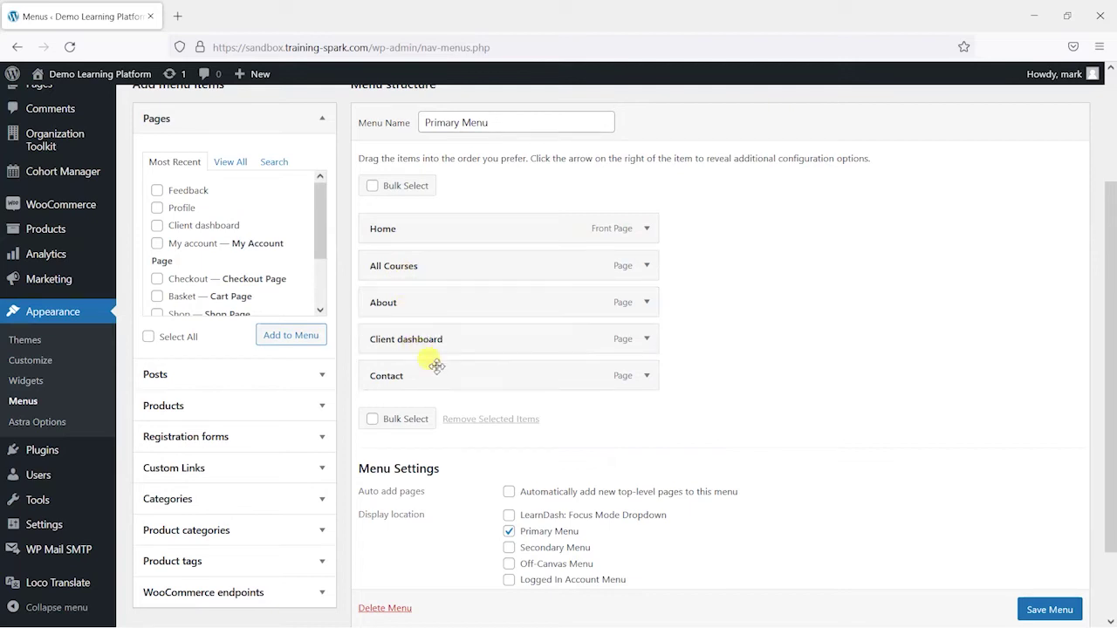
{"action": "key", "text": "alt+Tab"}
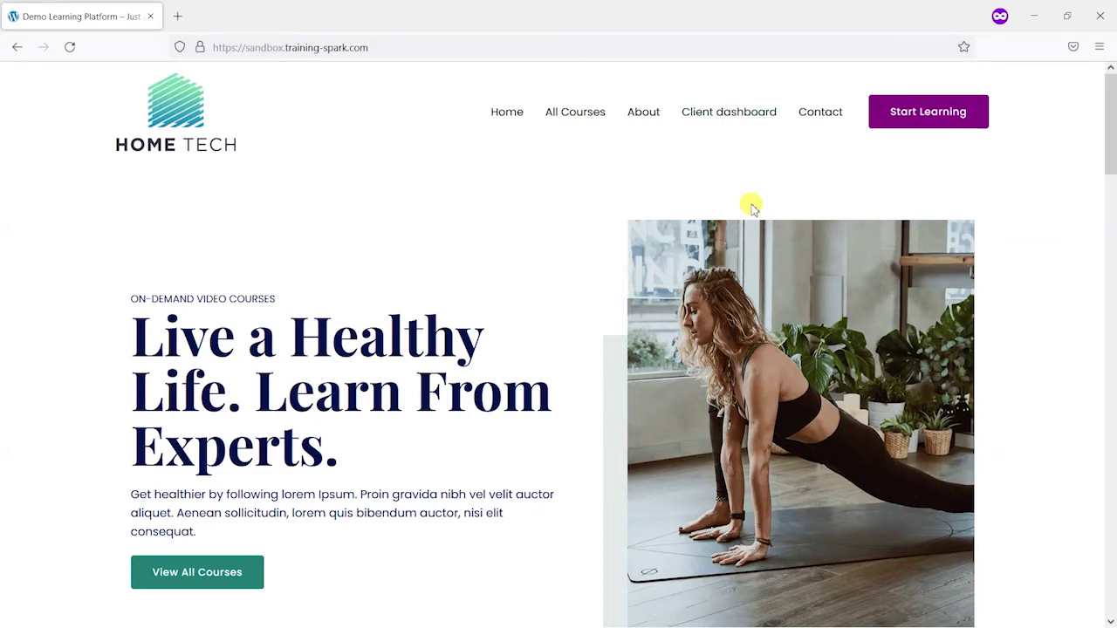
{"action": "key", "text": "alt+Tab"}
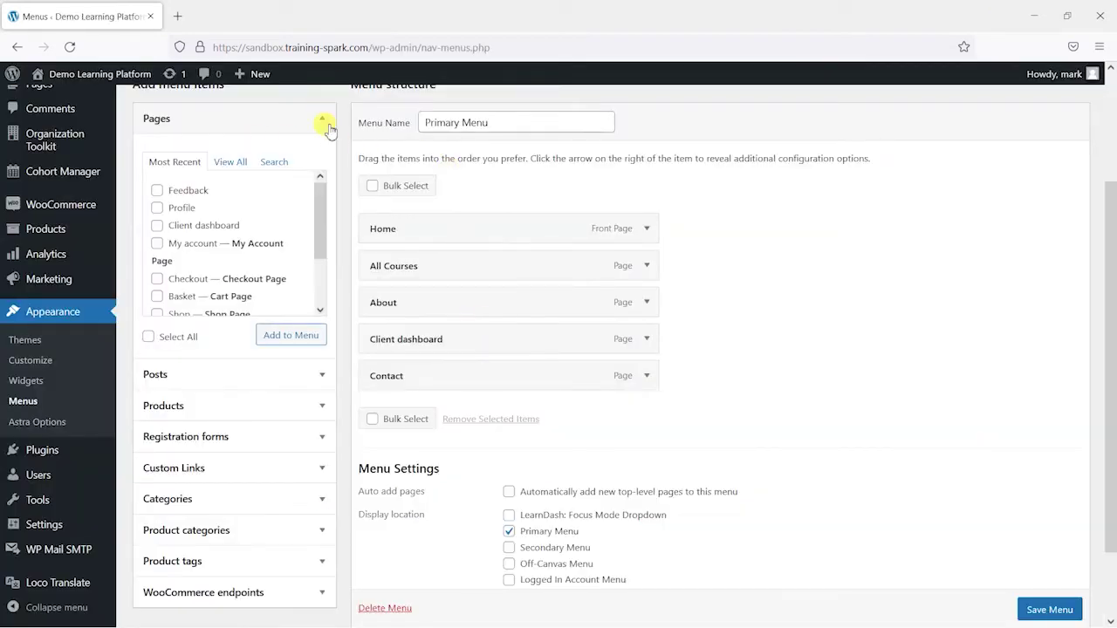
Step: Expand the Client dashboard menu item to show its Target audience setting, currently Everyone
{"action": "scroll", "coordinate": [327, 131], "scroll_direction": "up", "scroll_amount": 3}
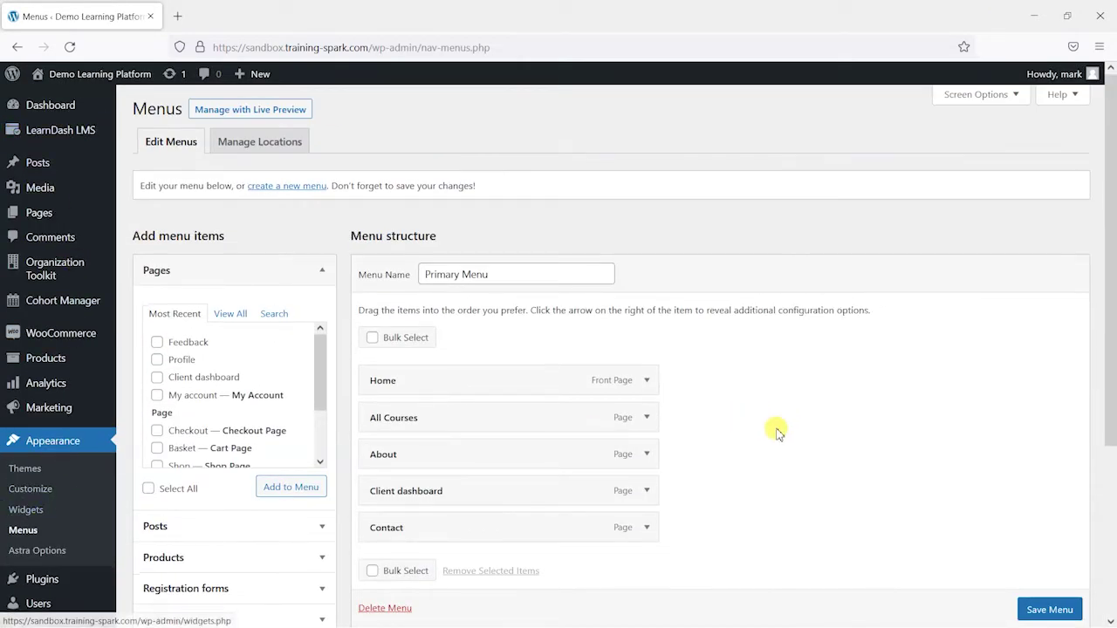
{"action": "scroll", "coordinate": [789, 414], "scroll_direction": "down", "scroll_amount": 3}
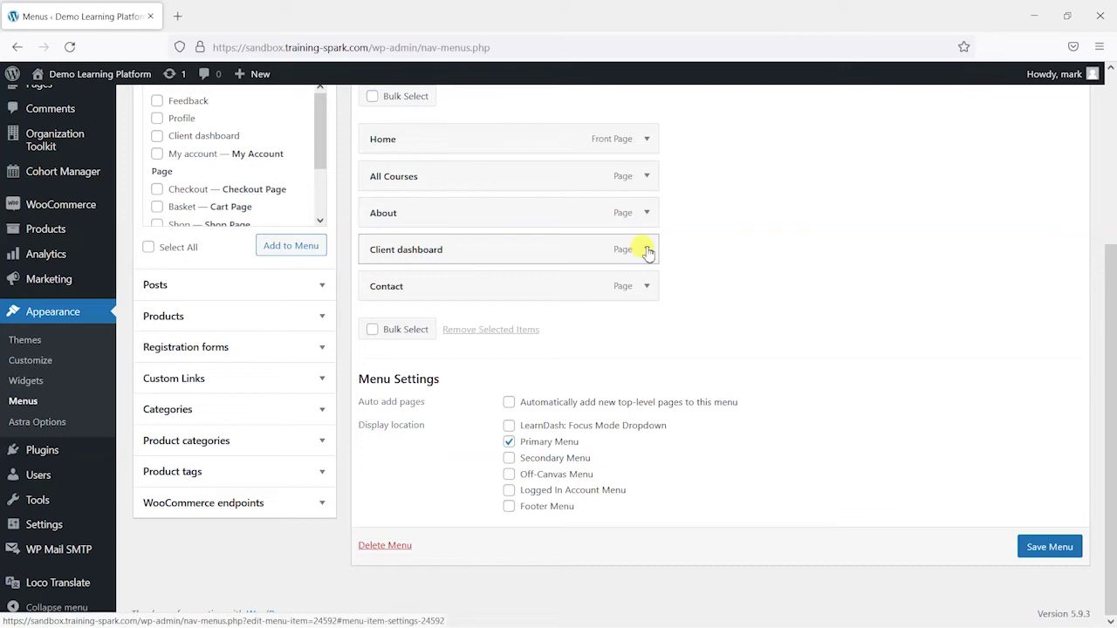
{"action": "left_click", "coordinate": [646, 251]}
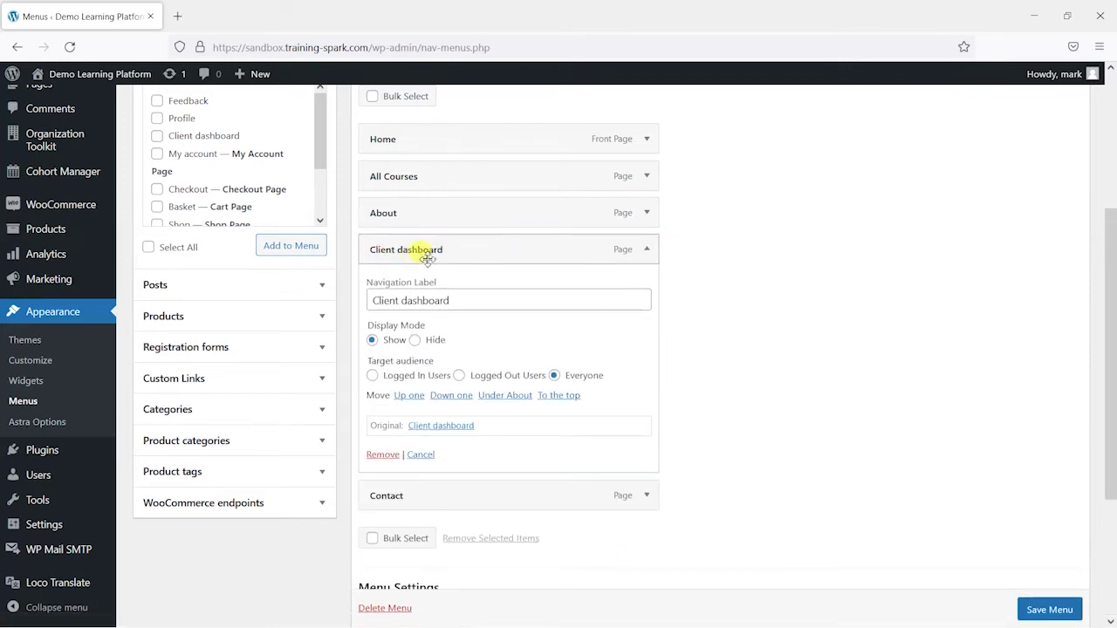
{"action": "scroll", "coordinate": [722, 284], "scroll_direction": "down", "scroll_amount": 1}
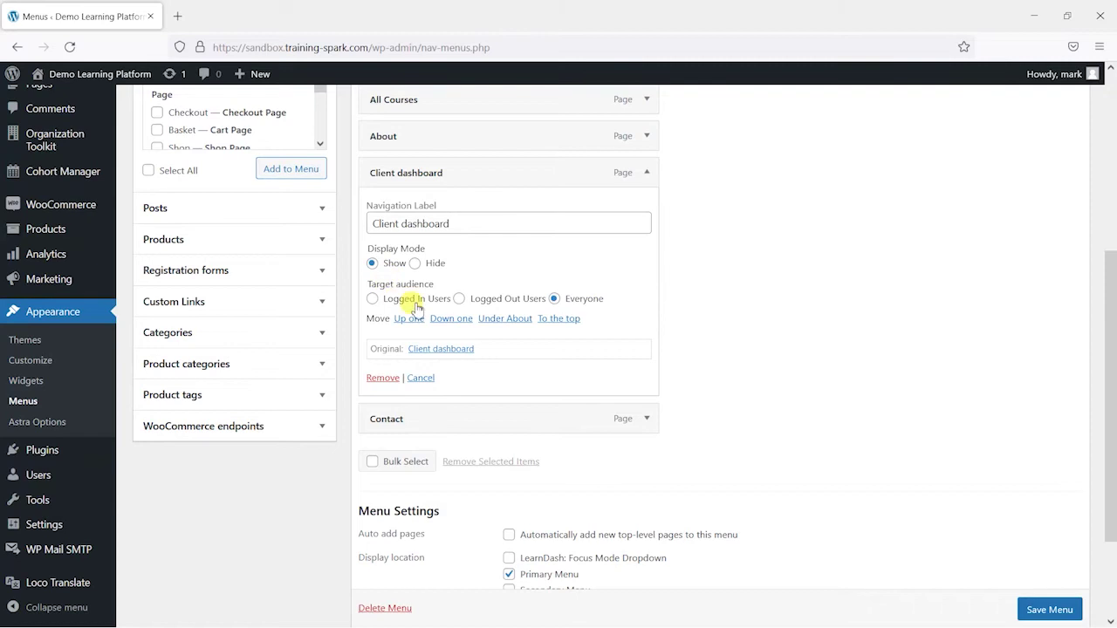
Step: Set Client dashboard's target audience to Logged In Users with the Administrator and Group Leader roles
{"action": "left_click", "coordinate": [372, 299]}
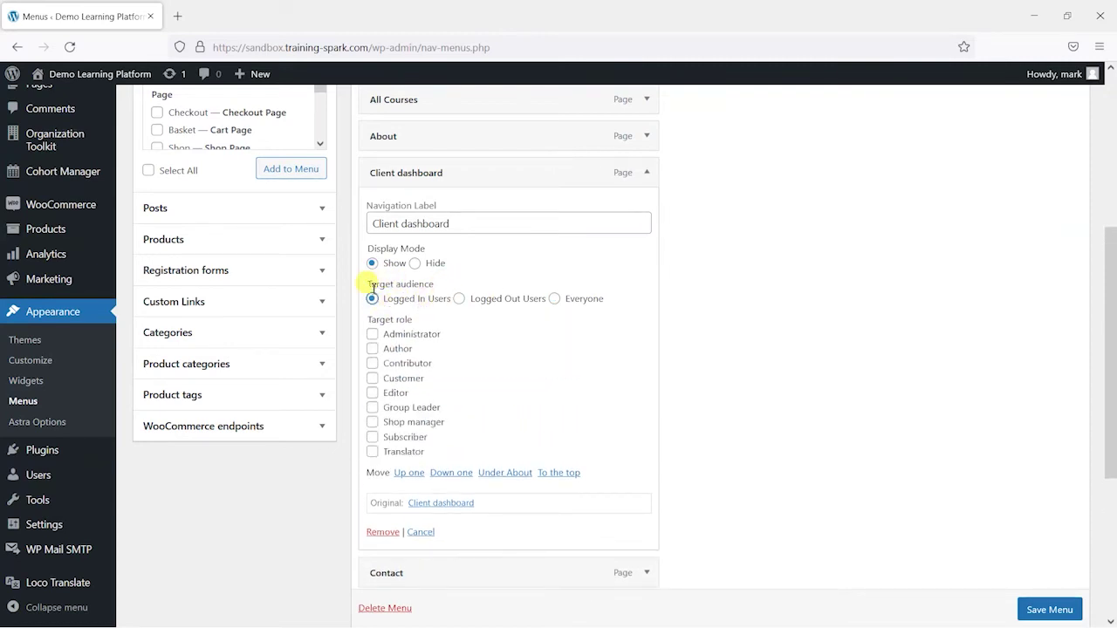
{"action": "scroll", "coordinate": [449, 257], "scroll_direction": "down", "scroll_amount": 2}
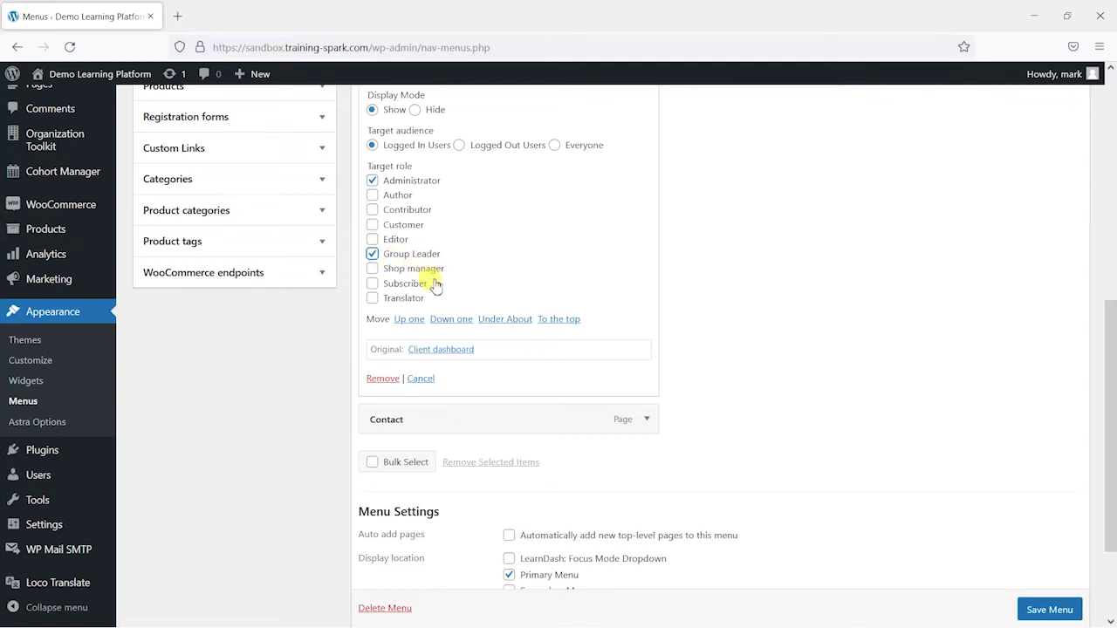
{"action": "scroll", "coordinate": [1001, 561], "scroll_direction": "down", "scroll_amount": 3}
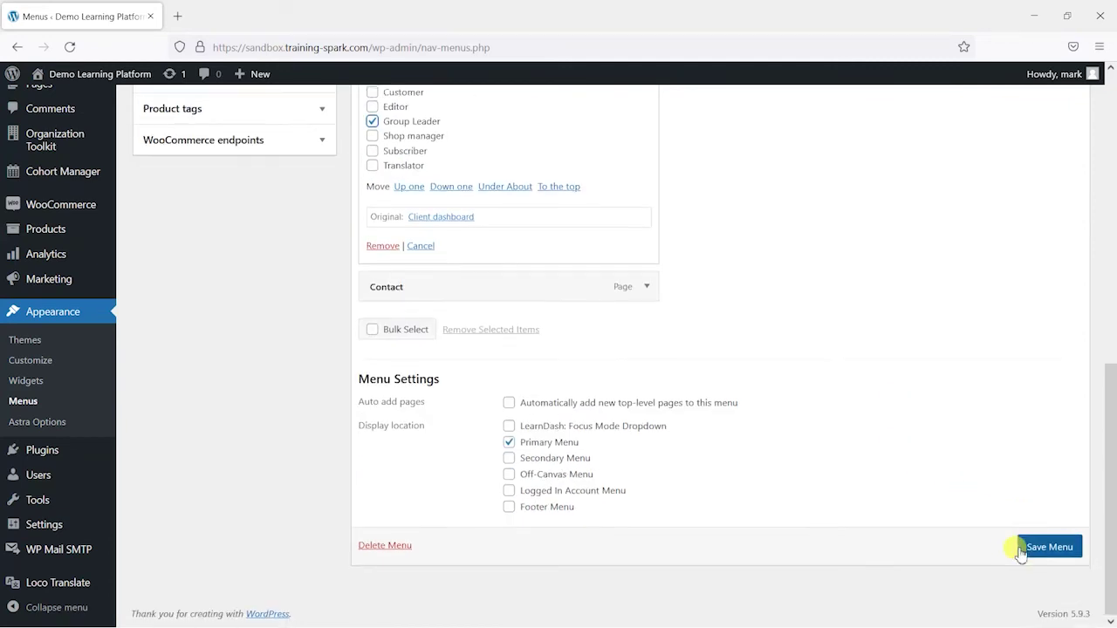
Step: Save the Primary Menu and re-check Client dashboard's Administrator and Group Leader role settings
{"action": "left_click", "coordinate": [1037, 543]}
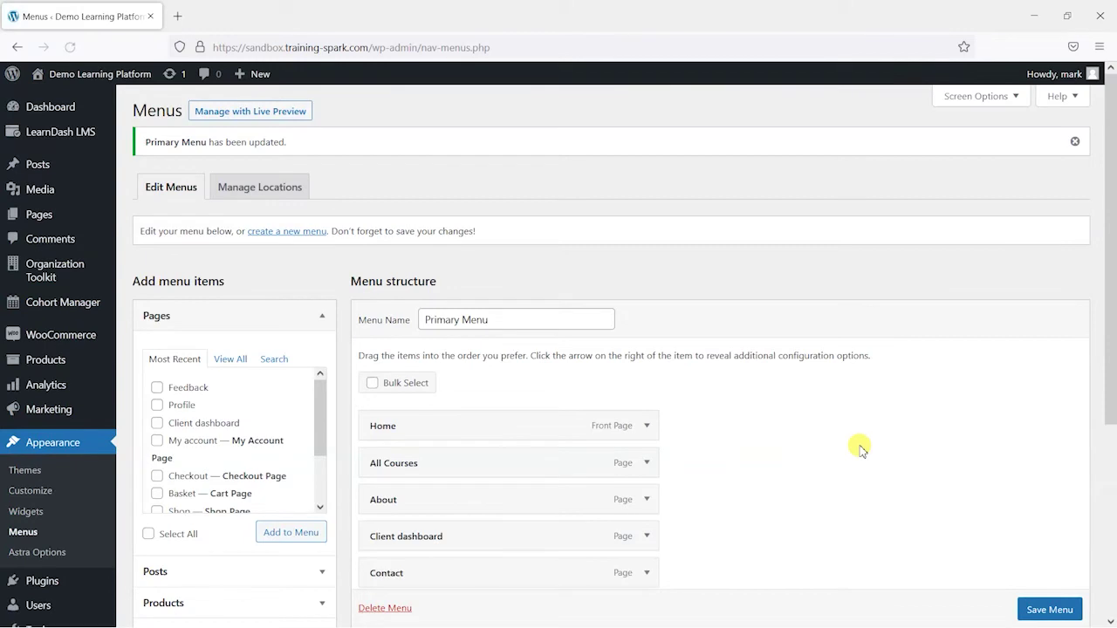
{"action": "scroll", "coordinate": [851, 432], "scroll_direction": "down", "scroll_amount": 3}
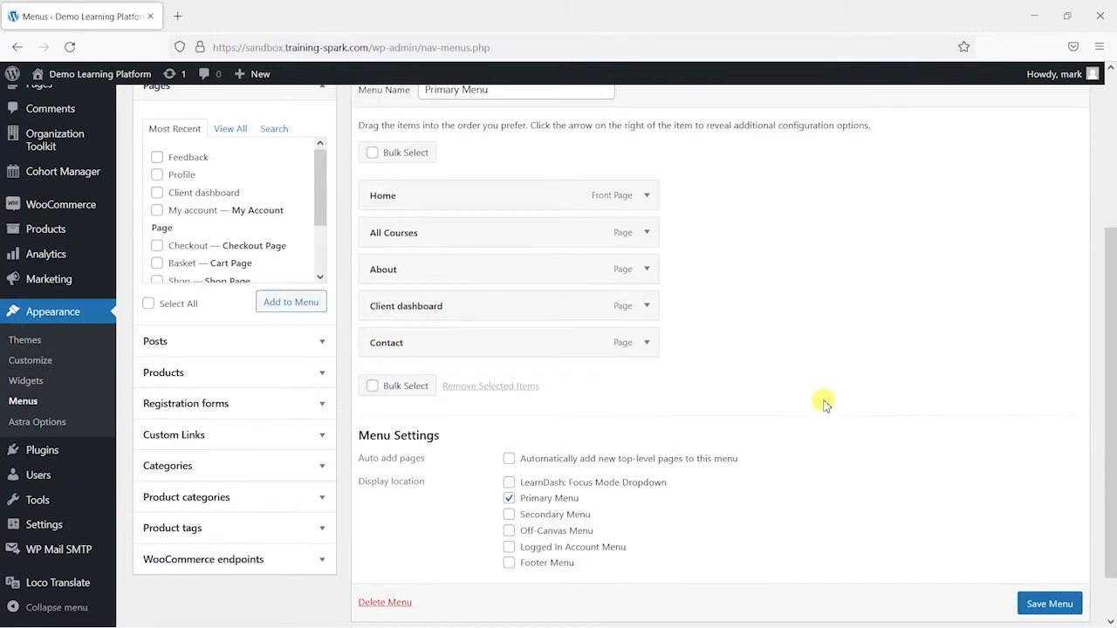
{"action": "left_click", "coordinate": [645, 304]}
{"action": "scroll", "coordinate": [611, 288], "scroll_direction": "down", "scroll_amount": 2}
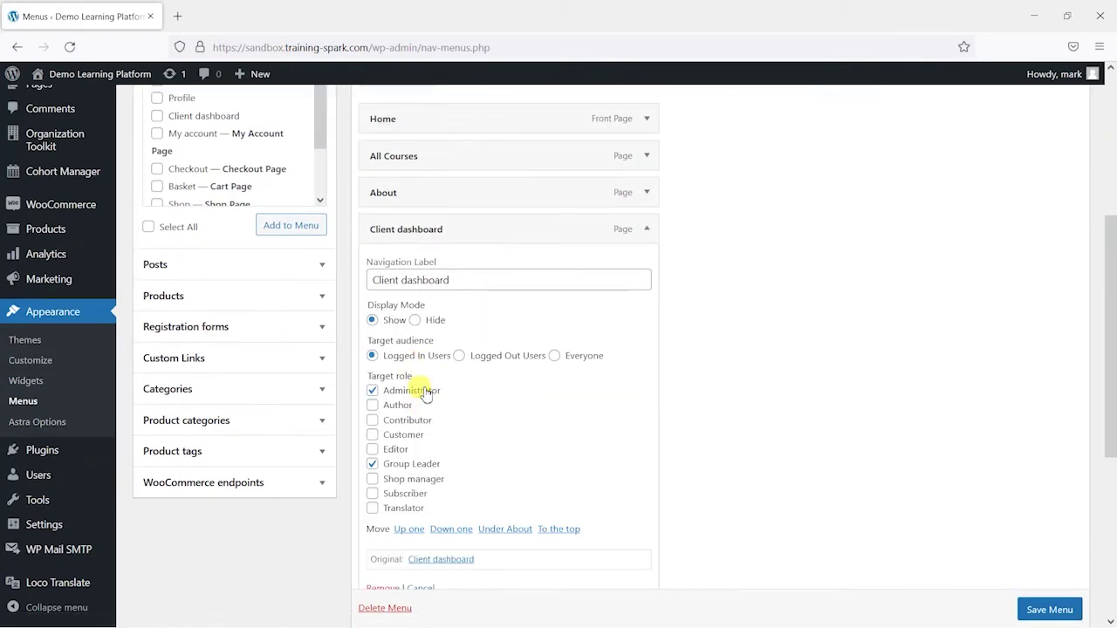
{"action": "scroll", "coordinate": [594, 404], "scroll_direction": "up", "scroll_amount": 4}
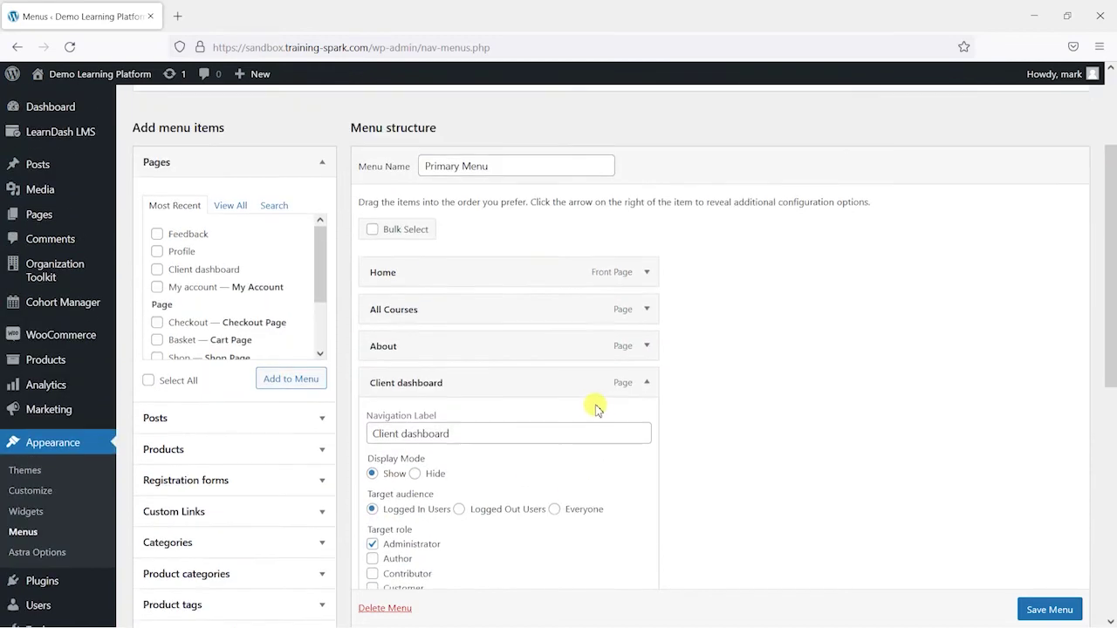
{"action": "scroll", "coordinate": [610, 418], "scroll_direction": "down", "scroll_amount": 4}
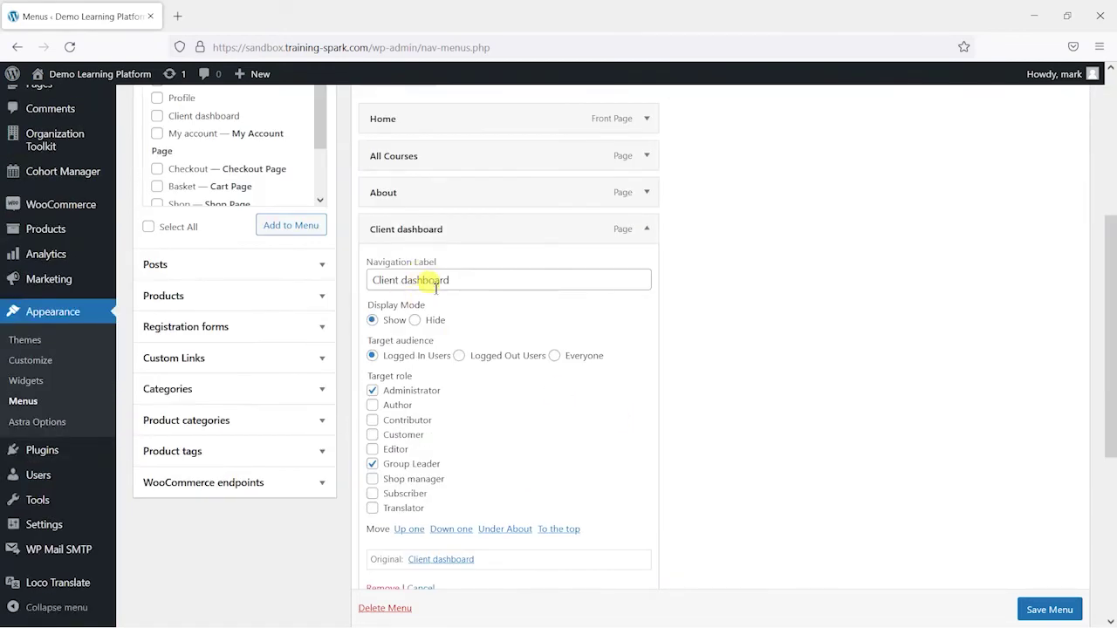
{"action": "scroll", "coordinate": [873, 335], "scroll_direction": "up", "scroll_amount": 4}
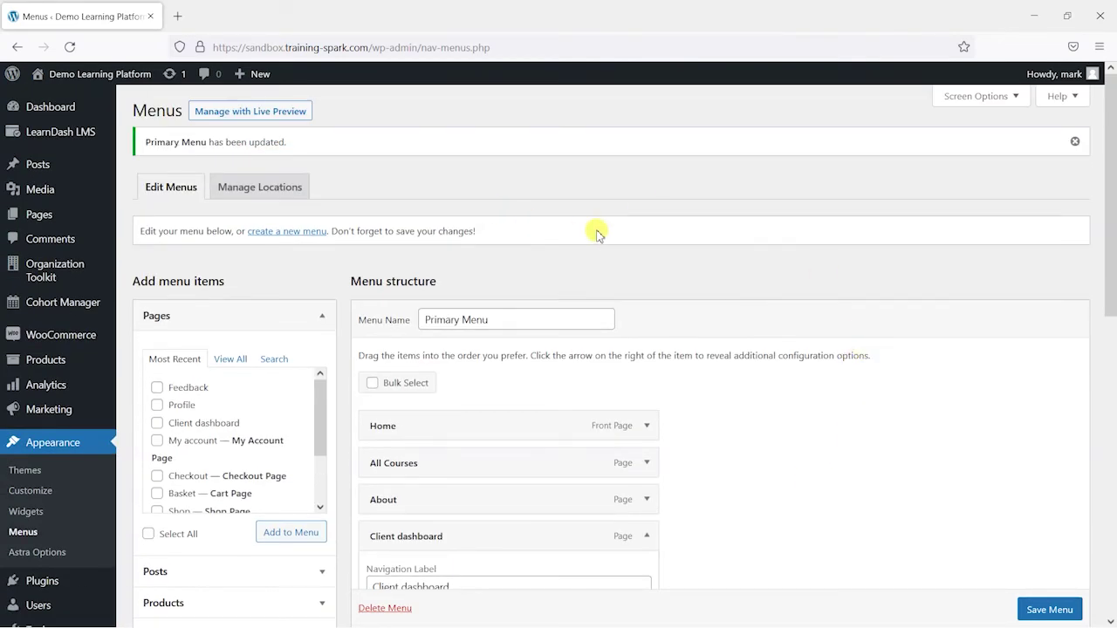
{"action": "mouse_move", "coordinate": [75, 78]}
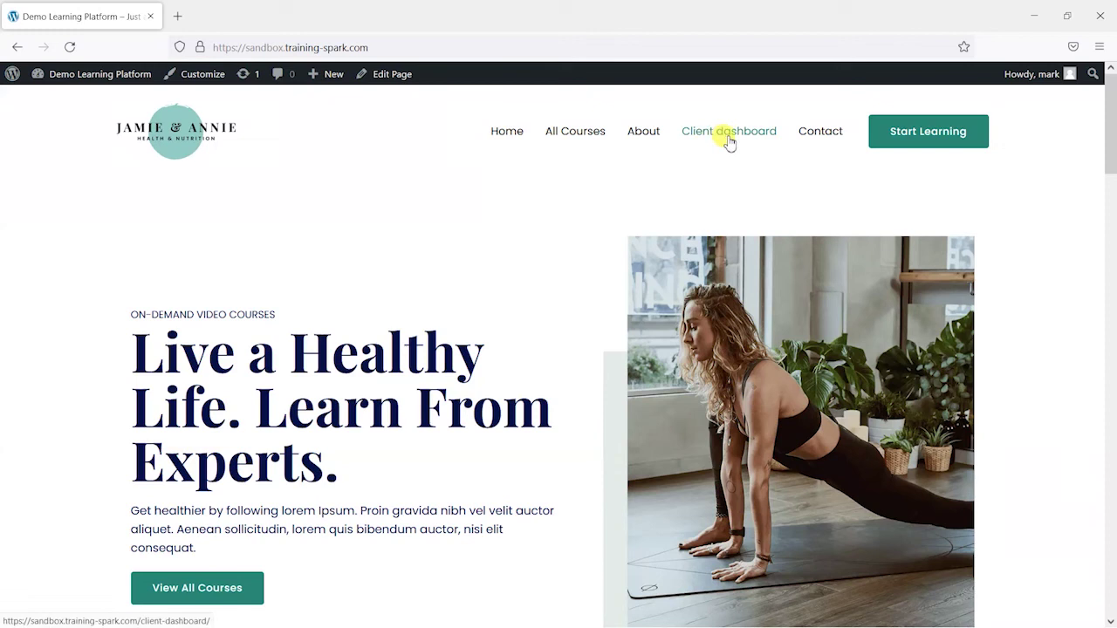
Step: Reload the logged-out home page to confirm Client dashboard is hidden from the menu
{"action": "key", "text": "alt+Tab"}
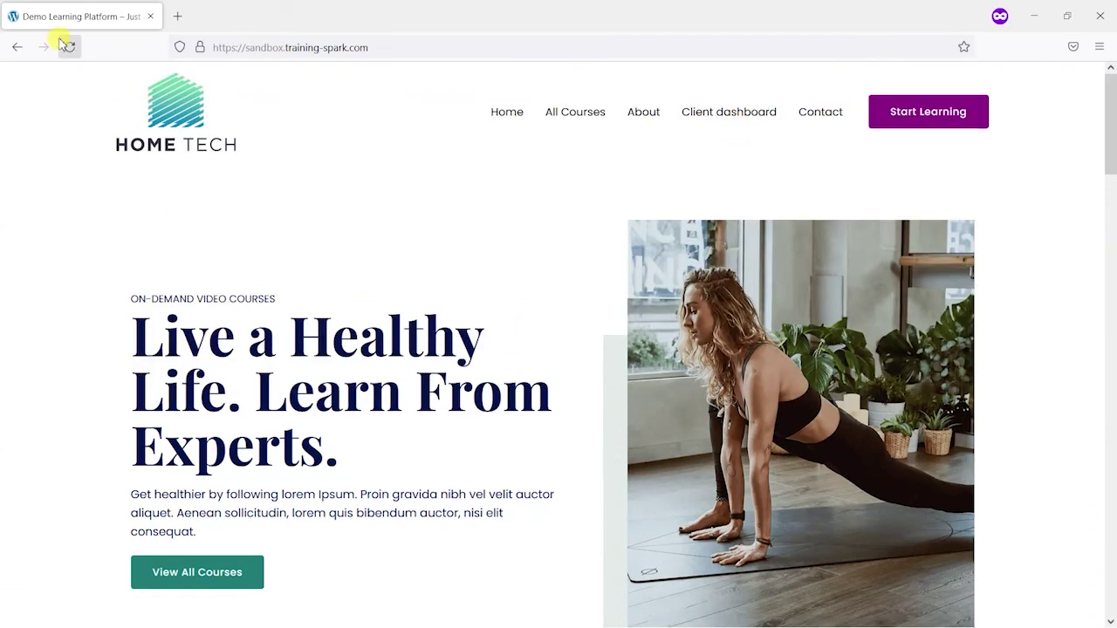
{"action": "left_click", "coordinate": [70, 49]}
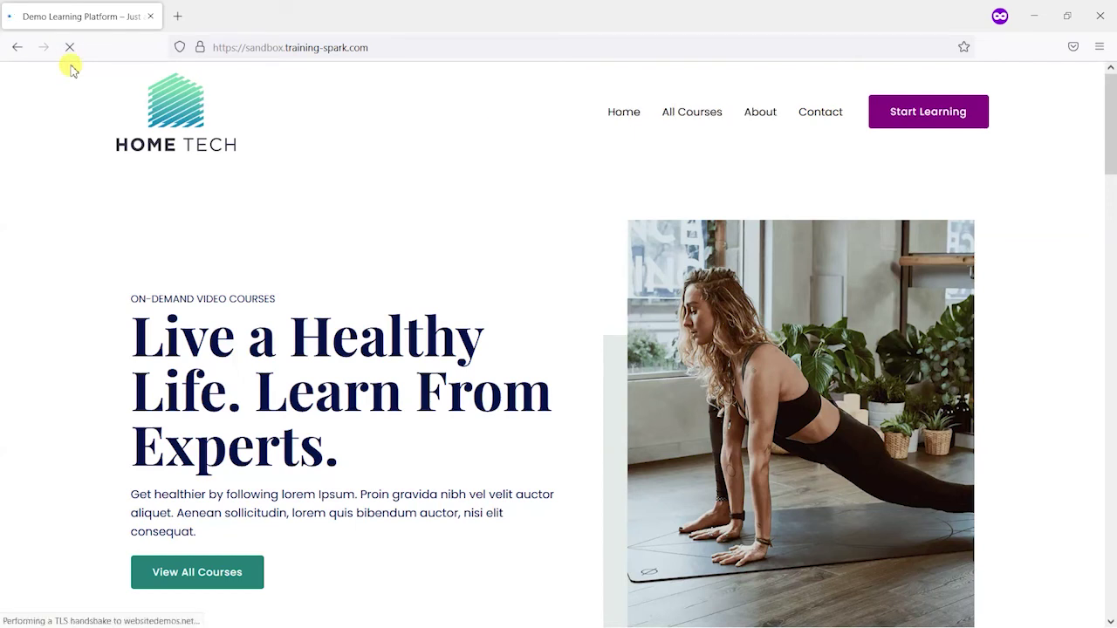